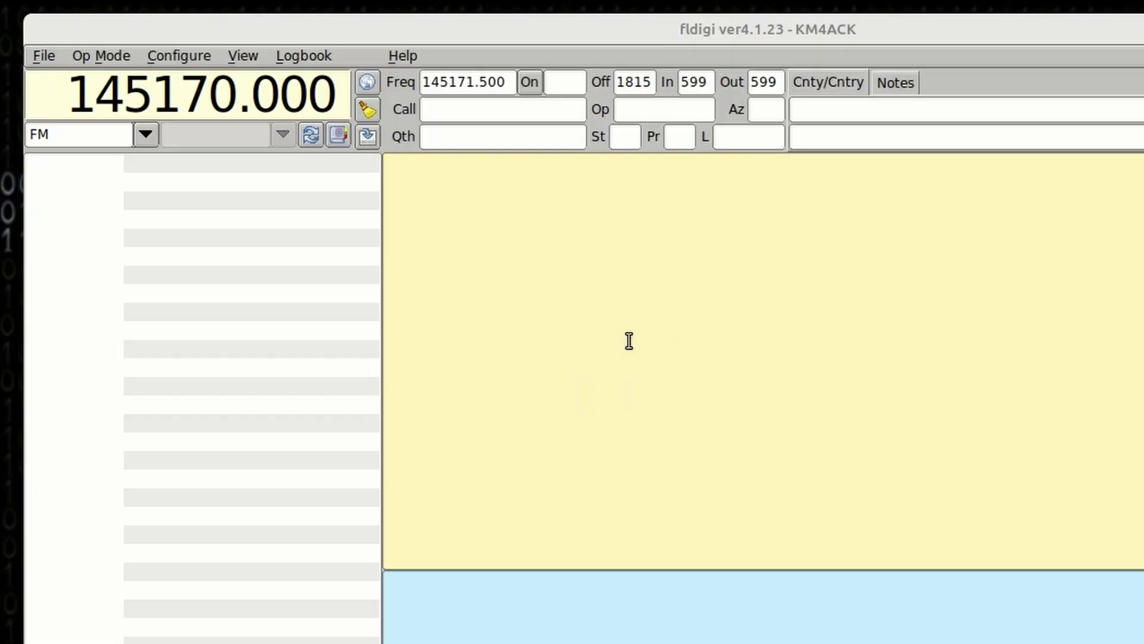
# Step: Open the Notifications dialog from the Configure menu and move it to the centre of the window
pyautogui.click(191, 52)
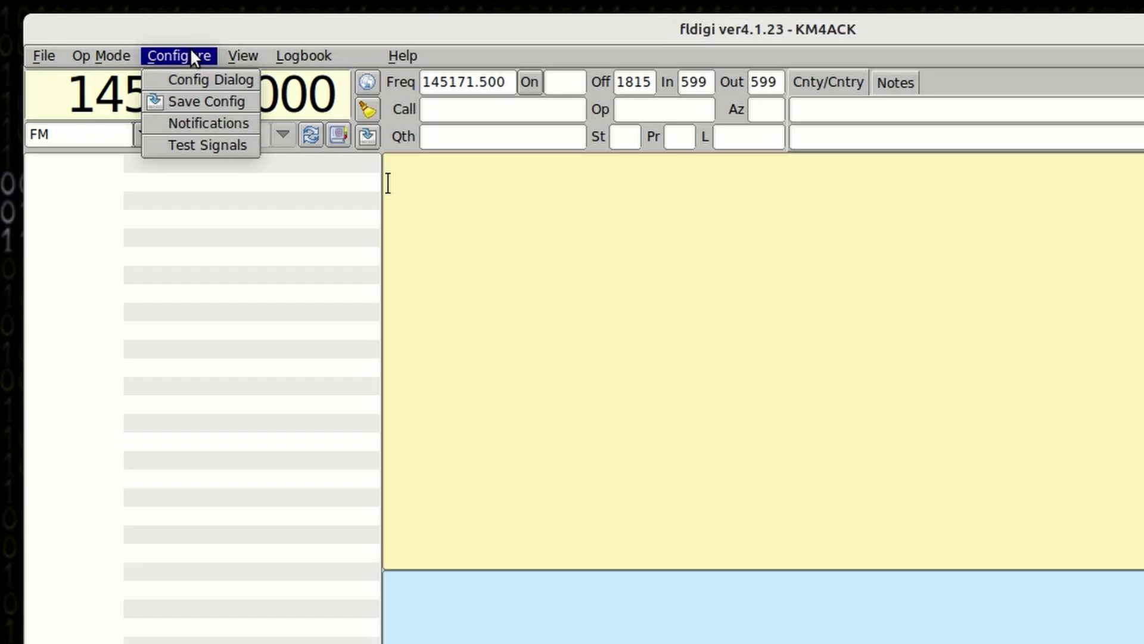
pyautogui.click(205, 123)
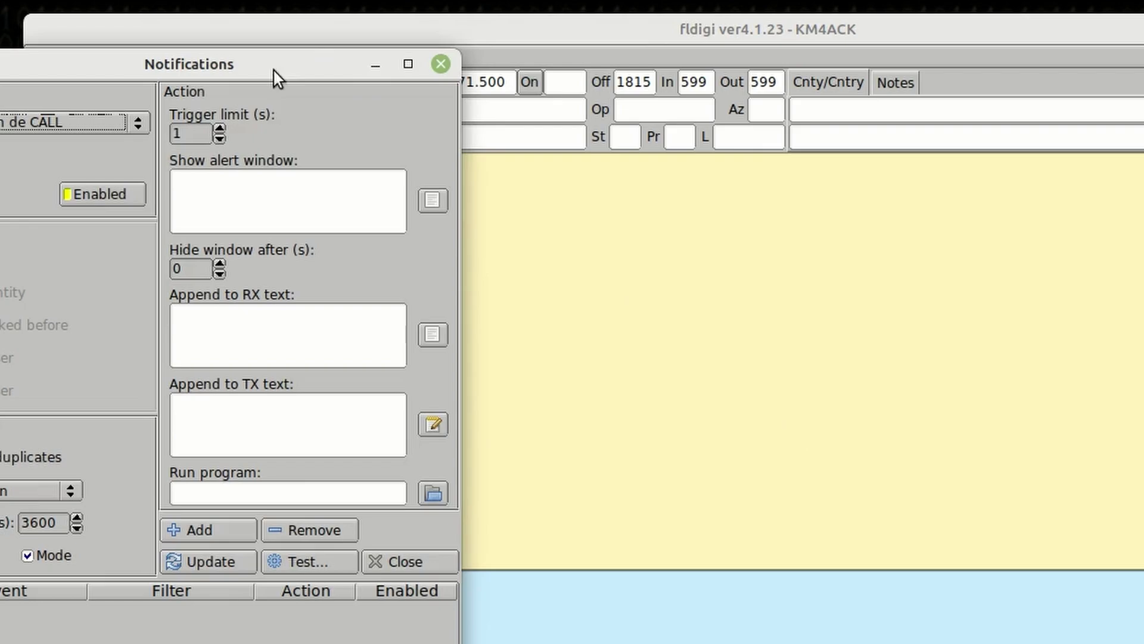
pyautogui.moveTo(273, 69)
pyautogui.mouseDown()
pyautogui.moveTo(332, 110)
pyautogui.moveTo(939, 288)
pyautogui.moveTo(875, 215)
pyautogui.mouseUp()
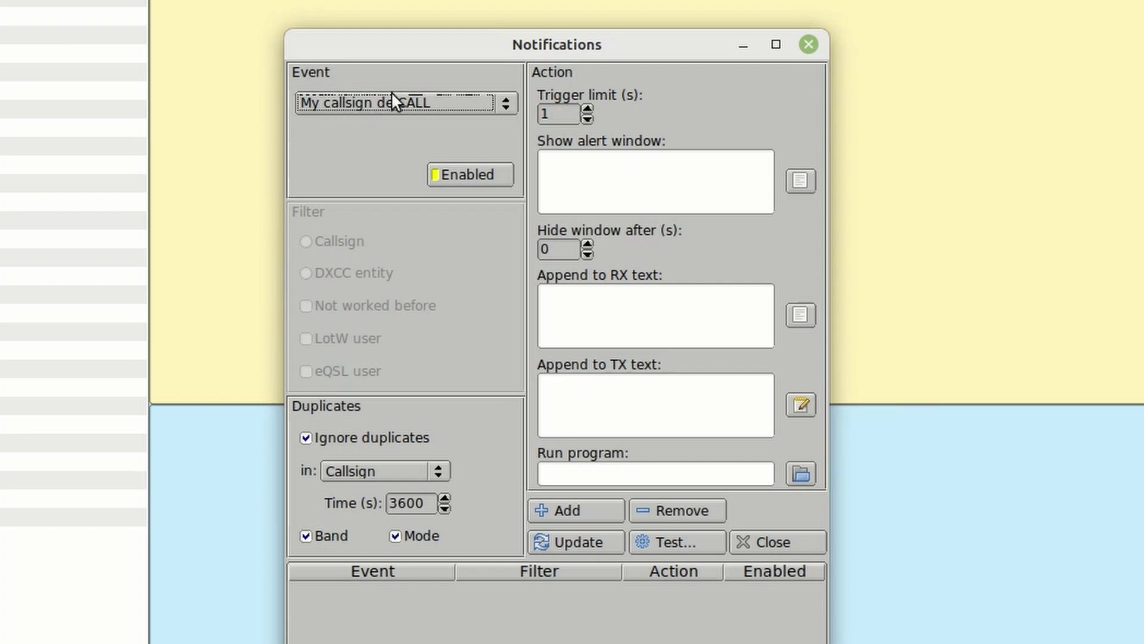
# Step: Choose Custom text search as the event and enter the operator's callsign followed by '>PING' as the pattern
pyautogui.click(389, 102)
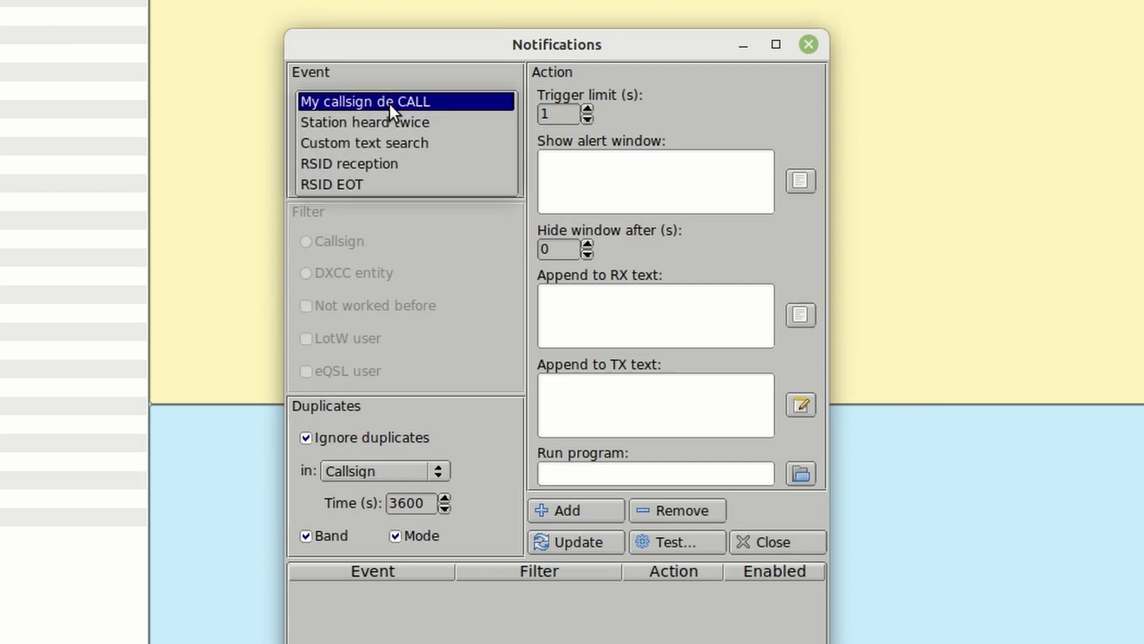
pyautogui.click(428, 143)
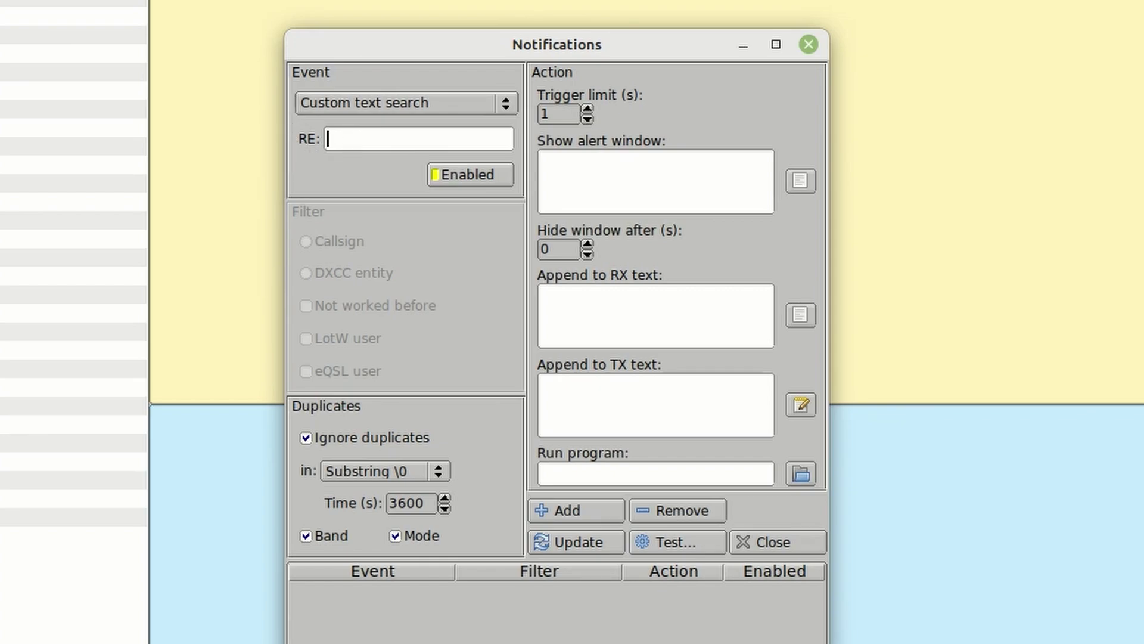
pyautogui.write('KM4ACK')
pyautogui.write('>PING')
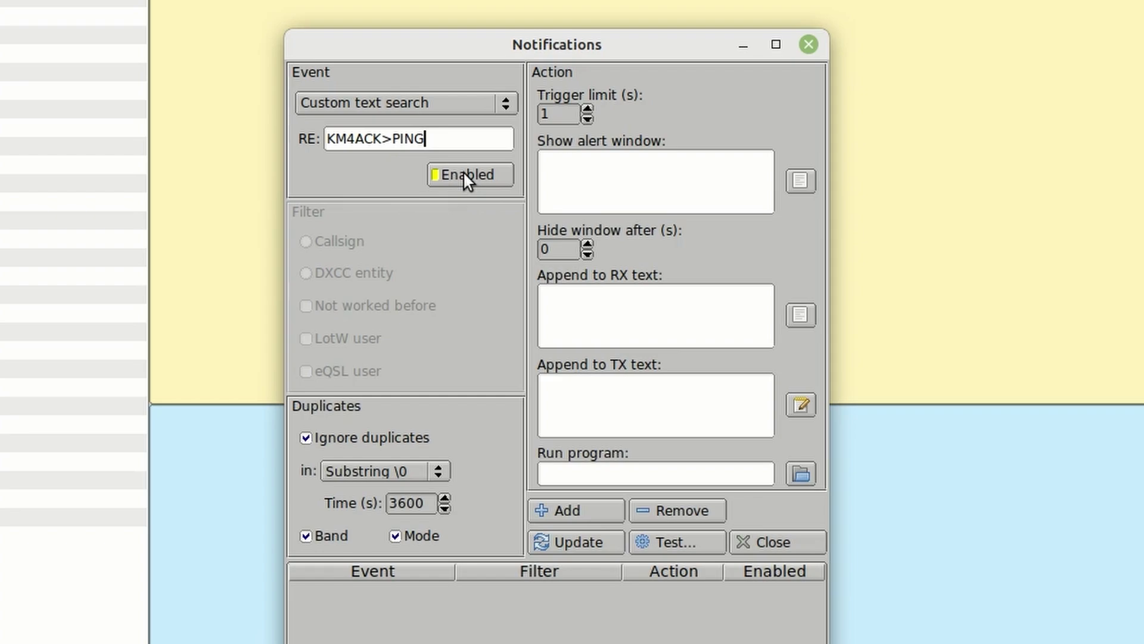
# Step: Enter the append-to-TX text as <TX>, 'PONG de <MYCALL>' and <RX>, each on its own line
pyautogui.click(595, 389)
pyautogui.write('<')
pyautogui.write('TX')
pyautogui.write('>')
pyautogui.press('Return')
pyautogui.press('Return')
pyautogui.write('PONG')
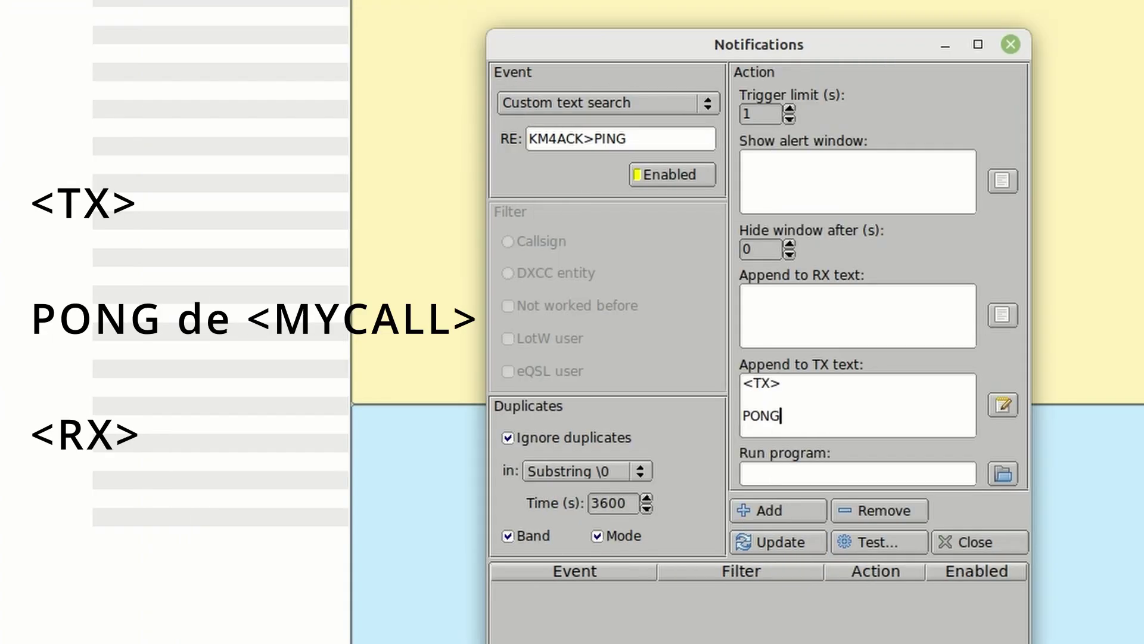
pyautogui.write(' de ')
pyautogui.write('<')
pyautogui.write('MYCALL>')
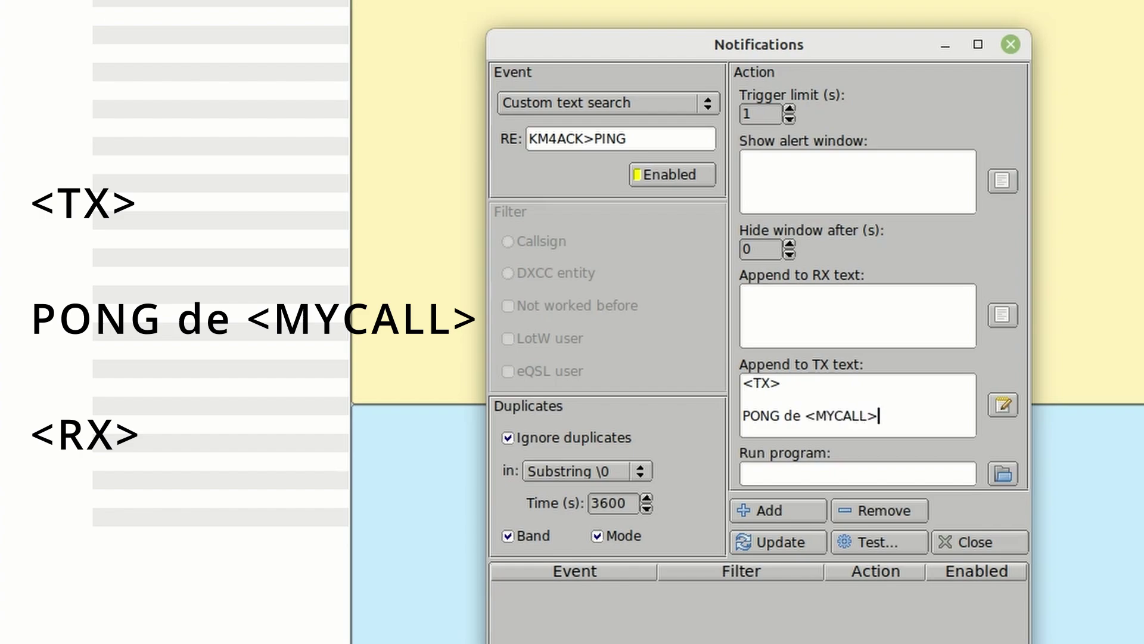
pyautogui.press('Return')
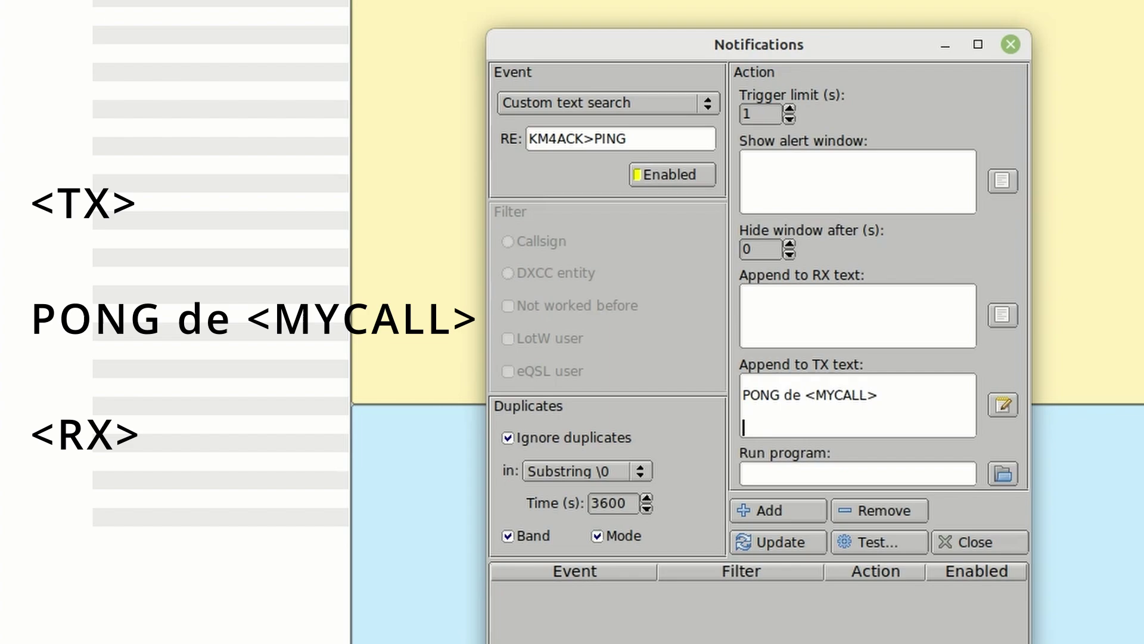
pyautogui.write('<RX')
pyautogui.write('>')
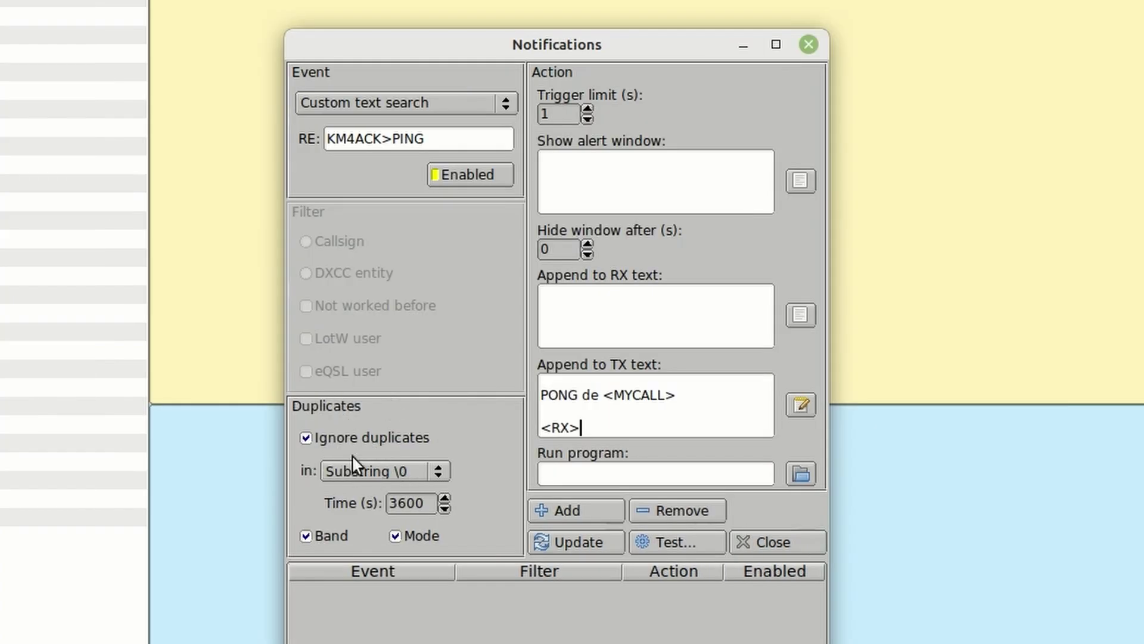
# Step: Change the duplicates time from 3600 to 300 seconds and add the search as a notification entry
pyautogui.click(427, 502)
pyautogui.press('BackSpace')
pyautogui.press('BackSpace')
pyautogui.press('BackSpace')
pyautogui.write('00')
pyautogui.click(589, 506)
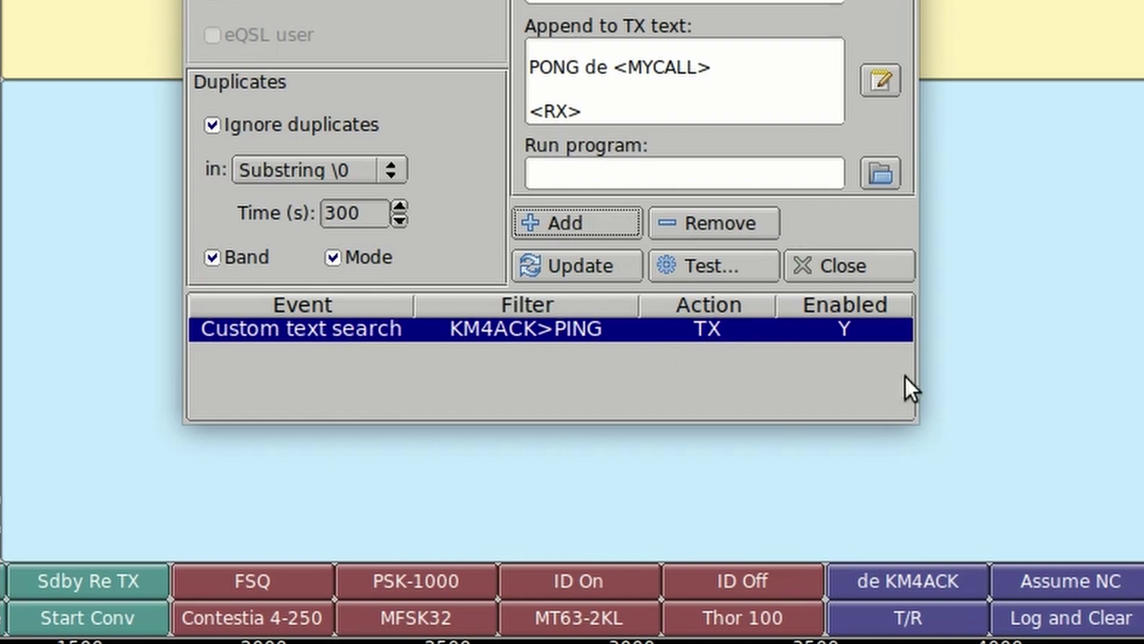
# Step: Replace the <RX> line with 'Have a great day!' and update the saved entry
pyautogui.click(840, 325)
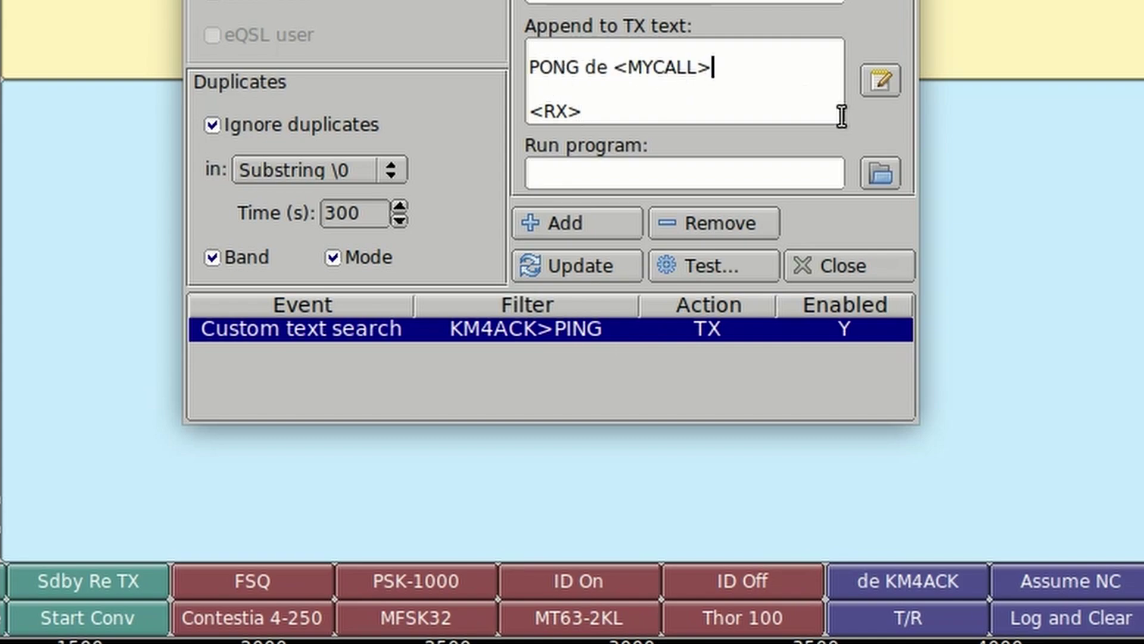
pyautogui.press('BackSpace')
pyautogui.press('BackSpace')
pyautogui.press('BackSpace')
pyautogui.write('Have ')
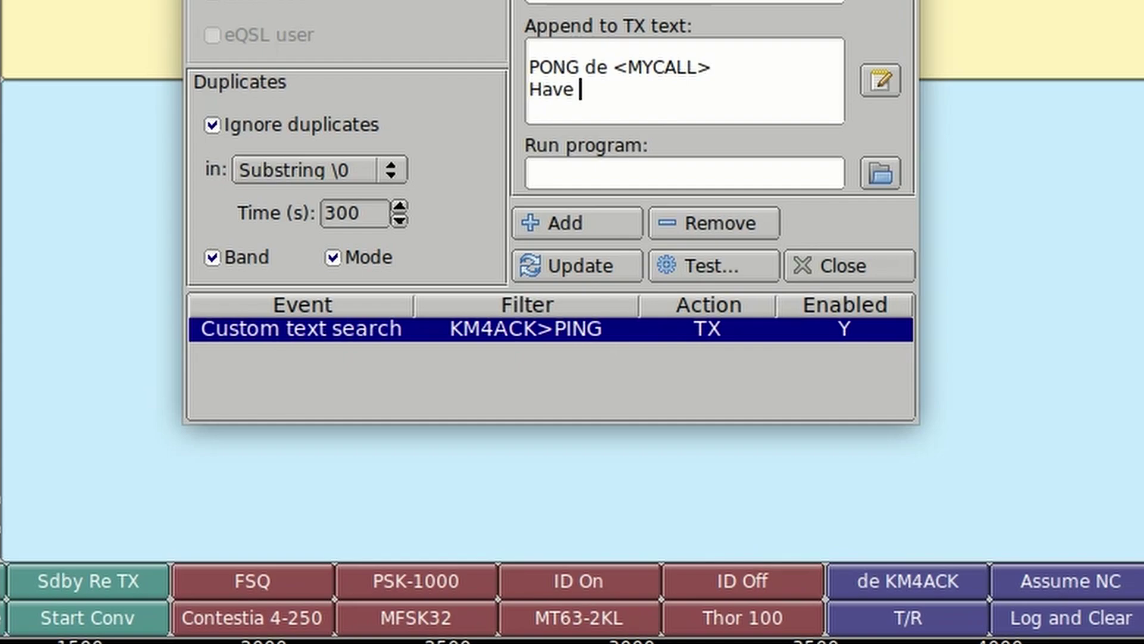
pyautogui.write('a great day!')
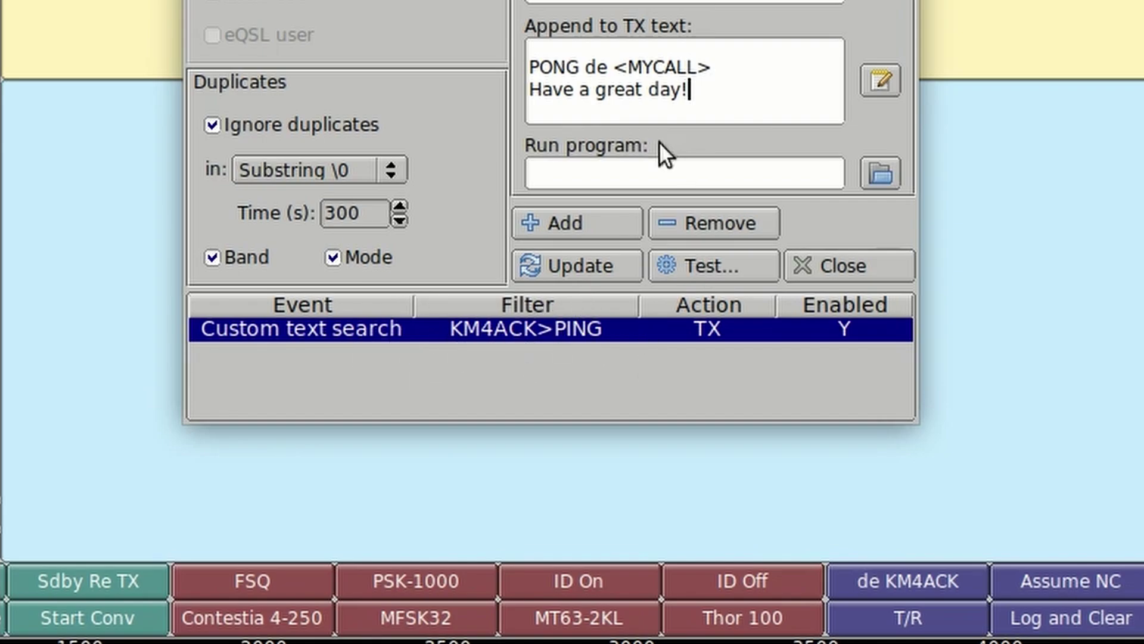
pyautogui.click(577, 267)
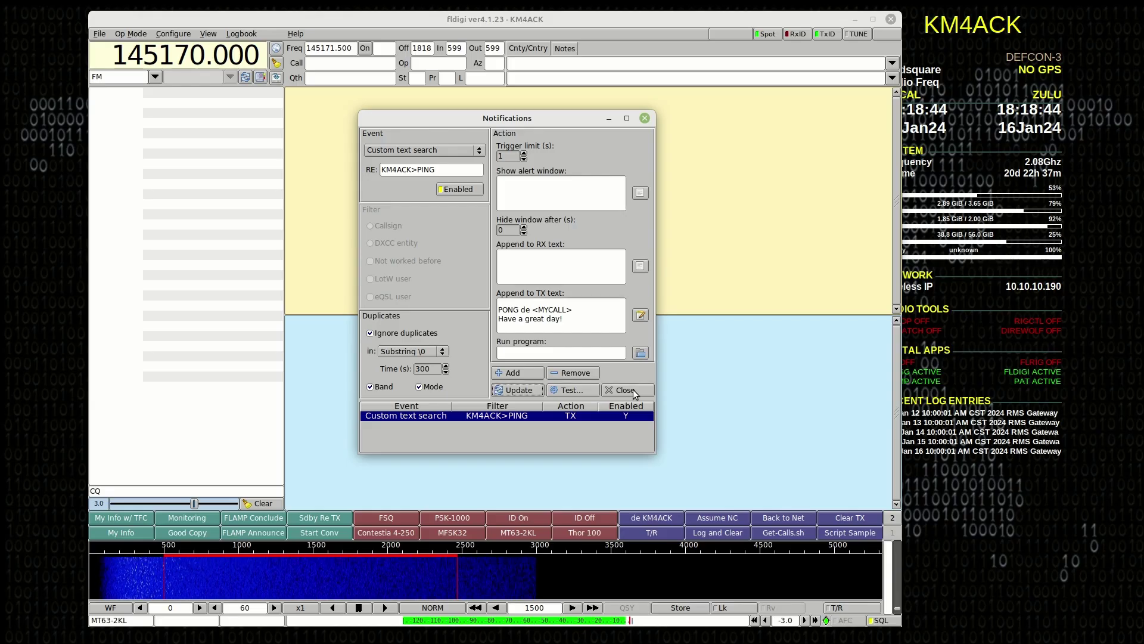
# Step: Close the Notifications dialog, leaving the PING auto-reply rule saved and enabled
pyautogui.click(625, 389)
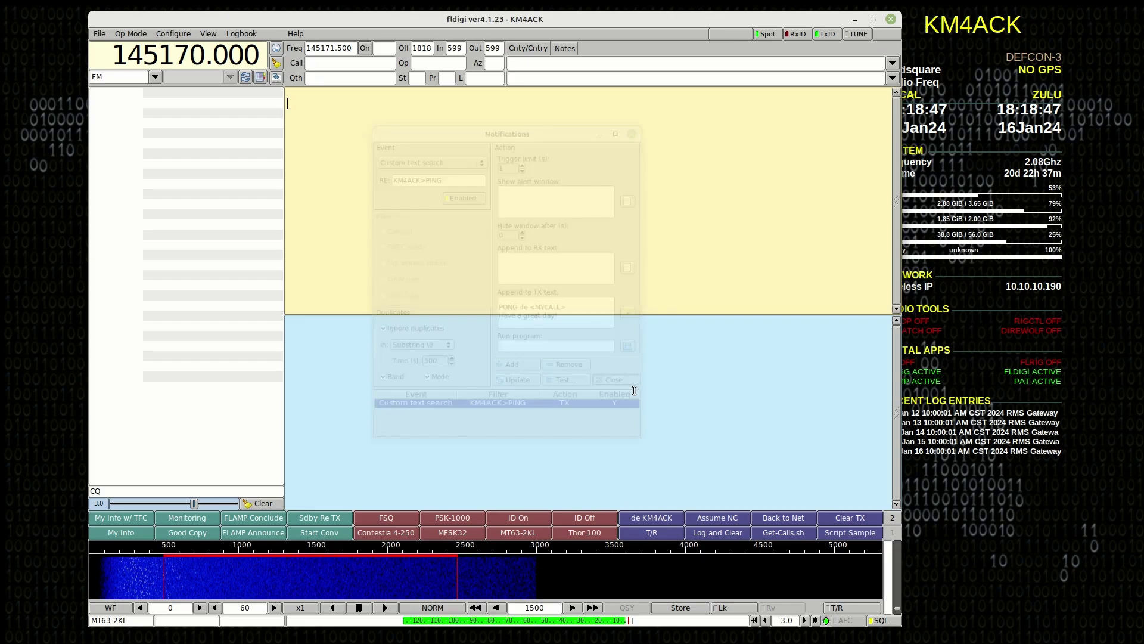